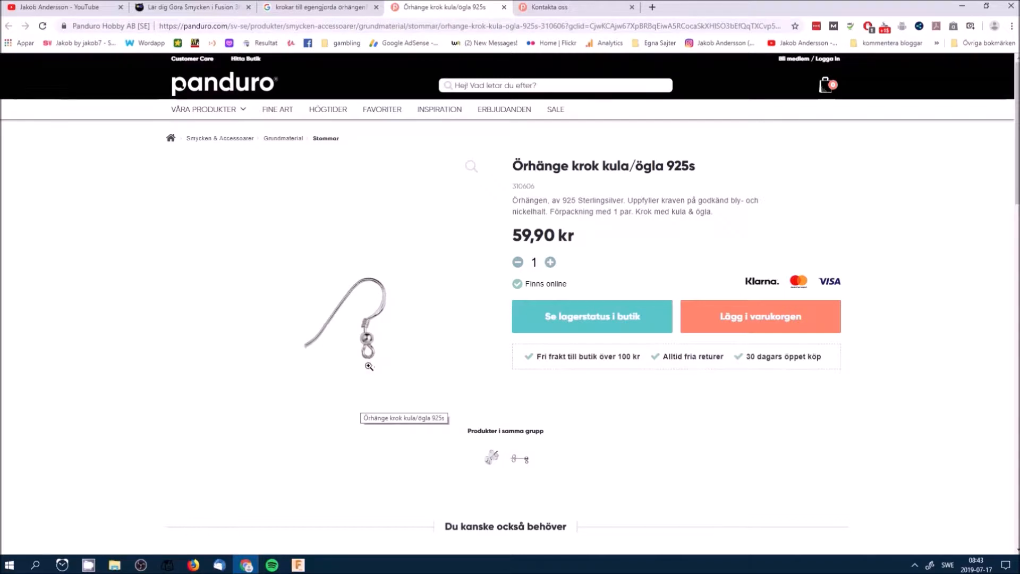
- Switch to Fusion 360, hide the project file list and examine the geometric earring's front, sides and underside
left_click(298, 564)
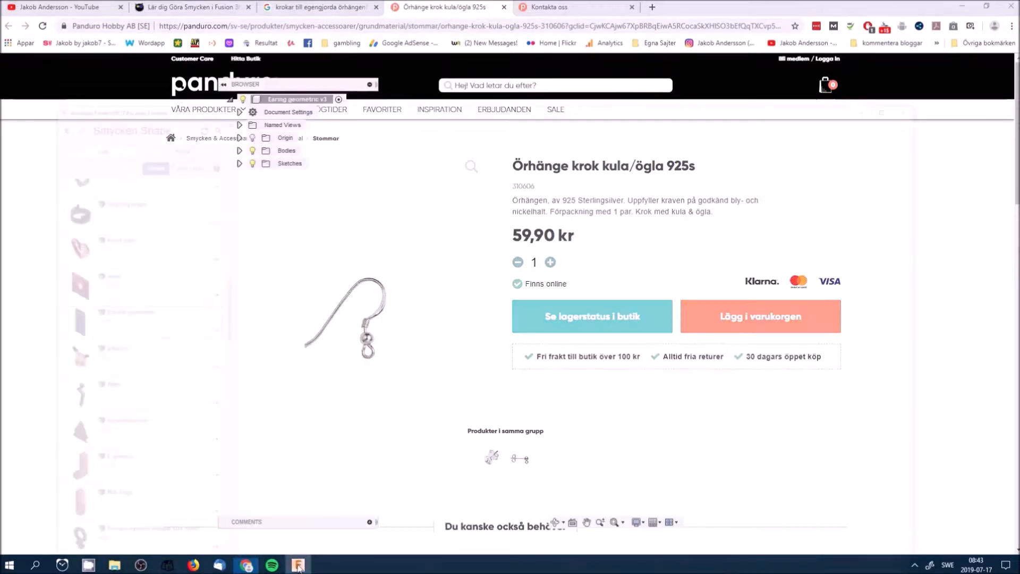
middle_click_drag(694, 289, 735, 251, "shift")
key("Escape")
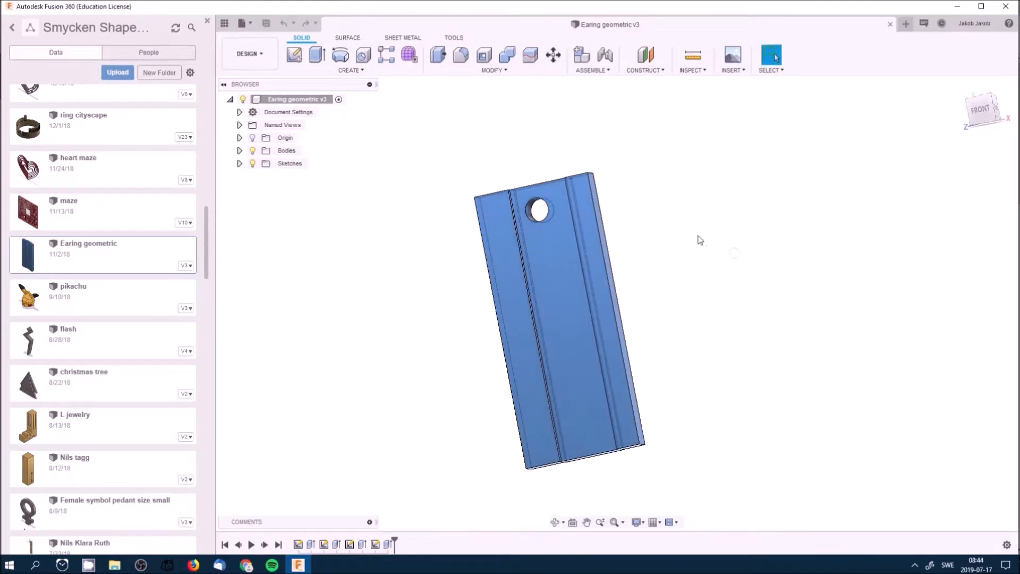
mouse_move(654, 227)
middle_mouse_down("shift")
mouse_move(624, 221)
mouse_move(650, 230)
mouse_move(626, 248)
mouse_move(633, 218)
mouse_move(634, 239)
mouse_move(651, 230)
mouse_move(649, 209)
mouse_move(644, 238)
middle_mouse_up("shift")
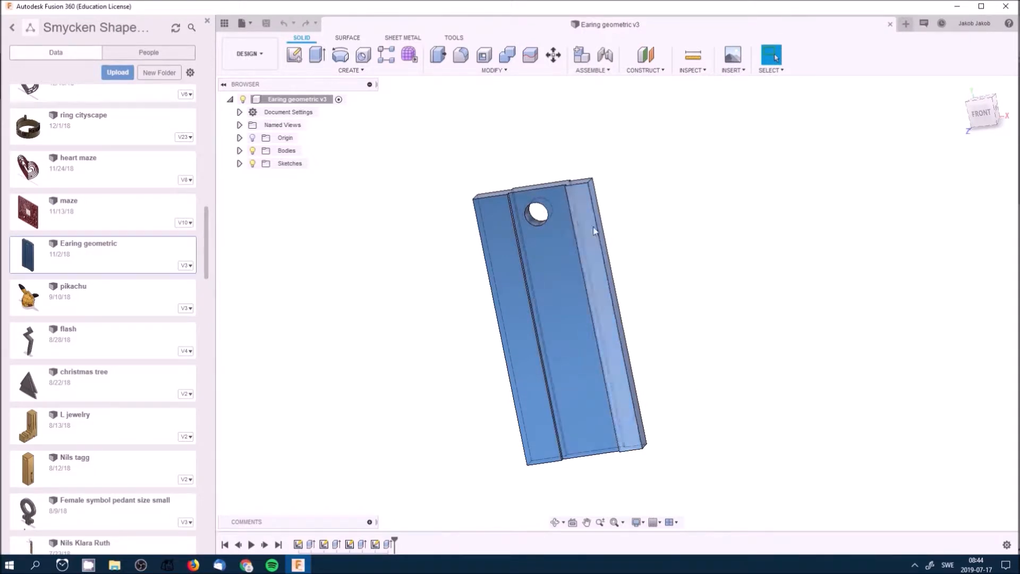
middle_click_drag(632, 269, 603, 267, "shift")
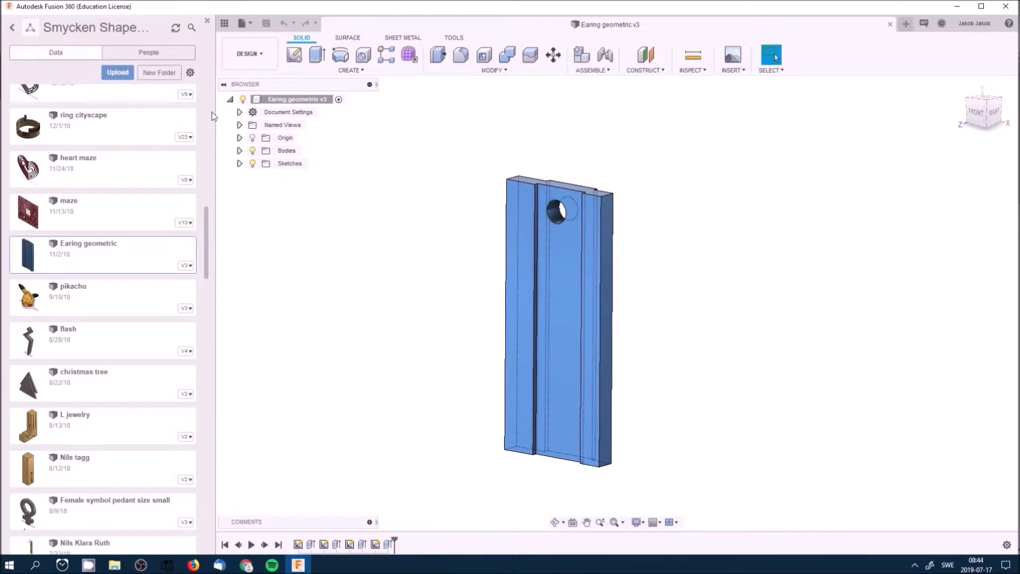
left_click(207, 21)
mouse_move(588, 289)
middle_mouse_down("shift")
mouse_move(548, 344)
mouse_move(578, 271)
mouse_move(610, 236)
mouse_move(590, 268)
middle_mouse_up("shift")
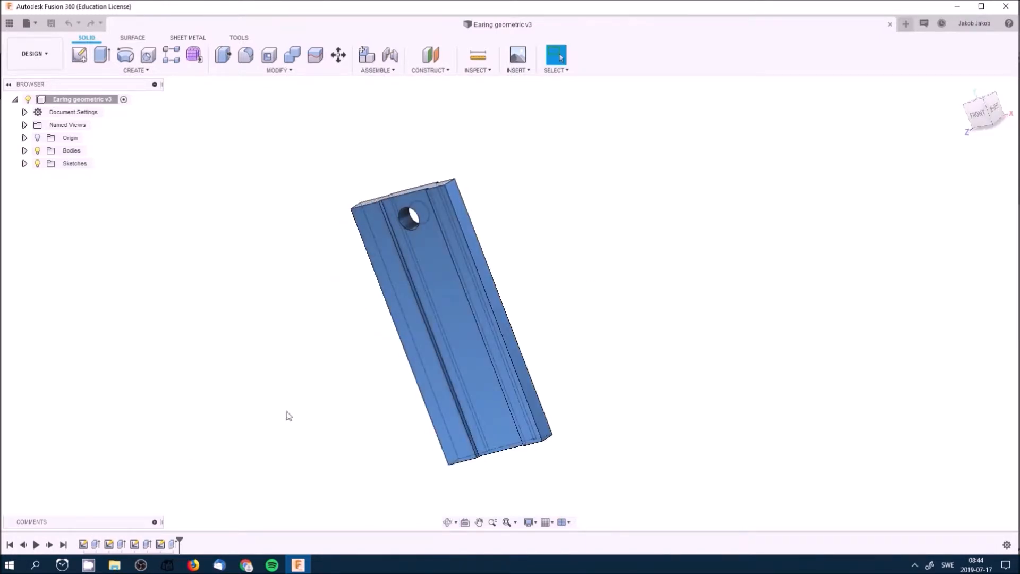
middle_click_drag(344, 386, 321, 298, "shift")
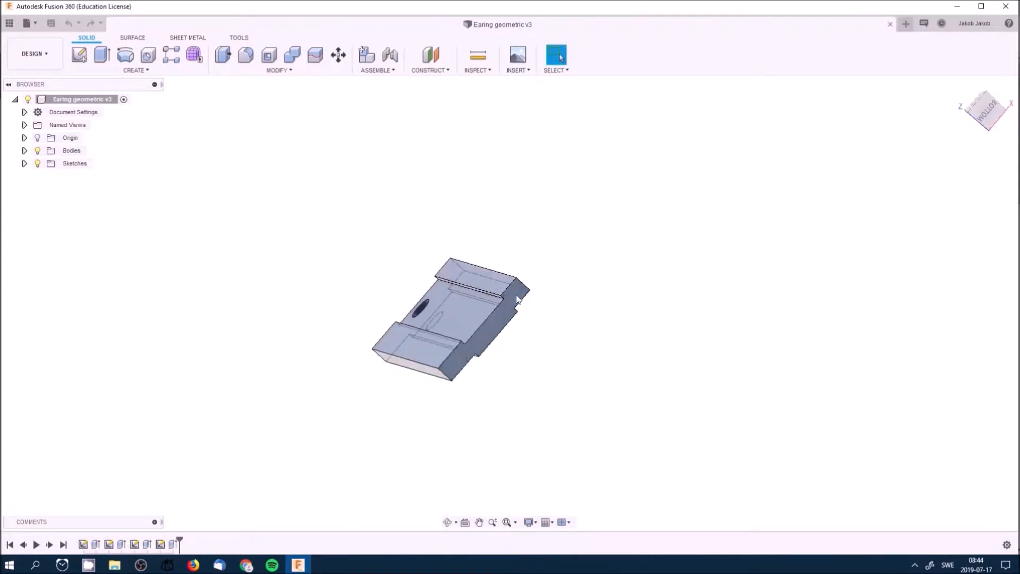
middle_click_drag(540, 278, 577, 357, "shift")
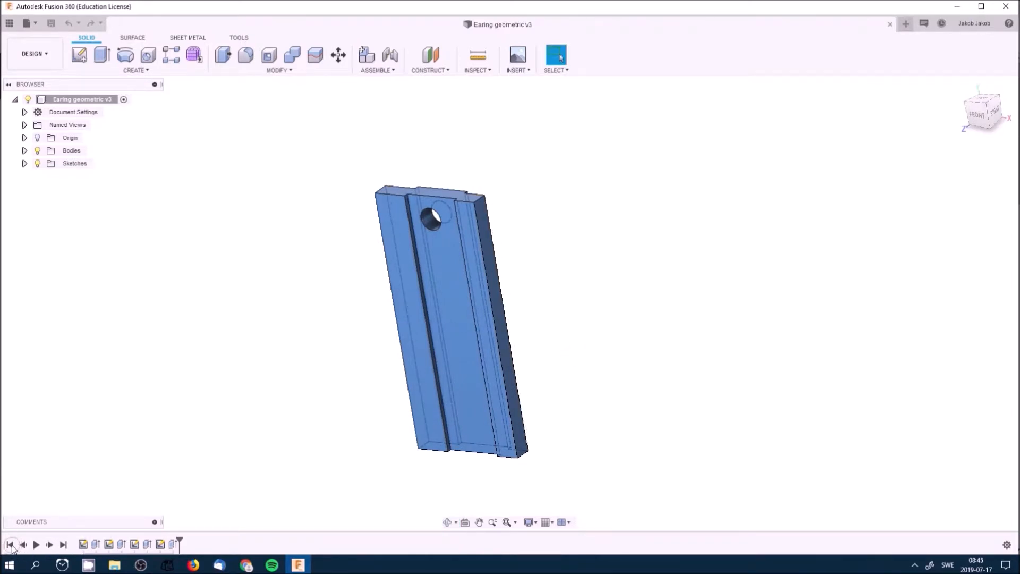
- Roll the design history back to the first sketch and open it to examine the base rectangle's dimensions
left_click(10, 544)
left_click(49, 544)
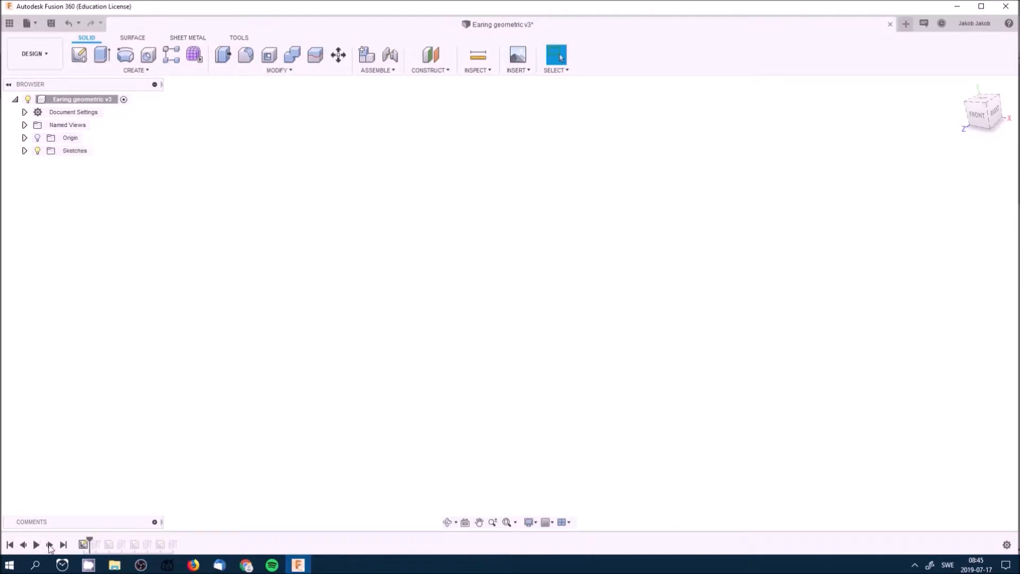
double_click(84, 544)
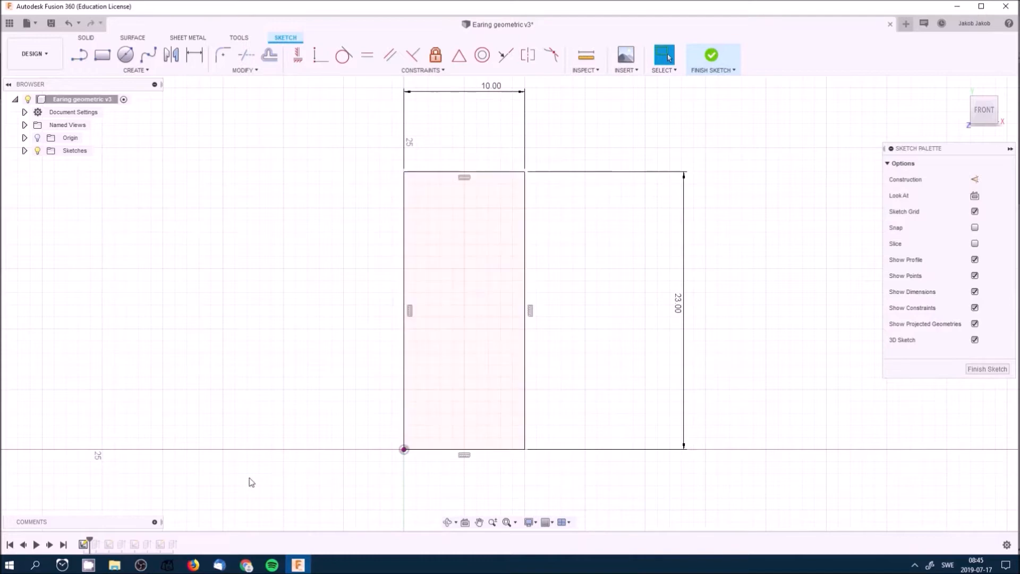
left_click(714, 57)
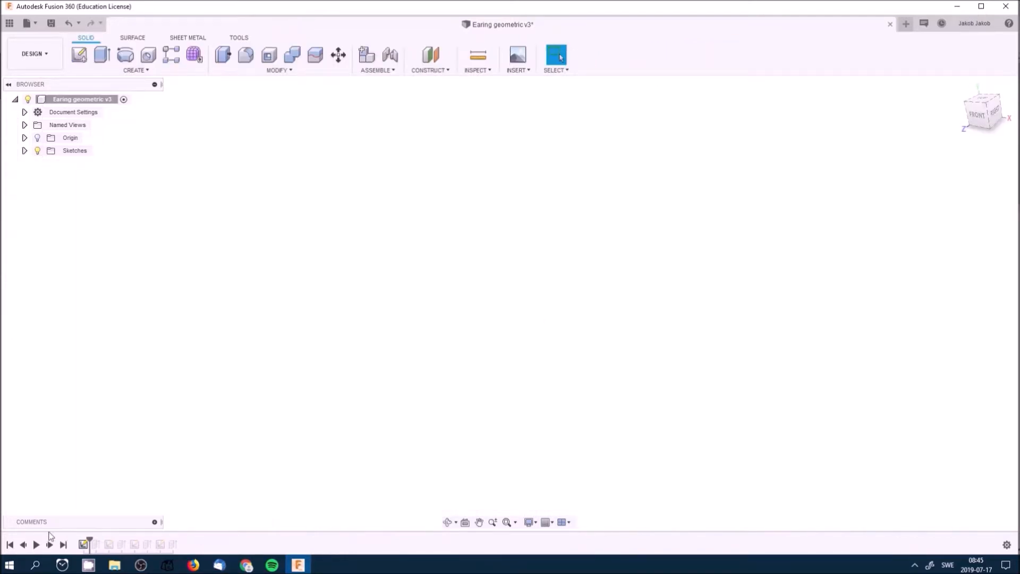
- Advance the history to the base plate's extrusion and open the feature to check its distance and operation
left_click(49, 545)
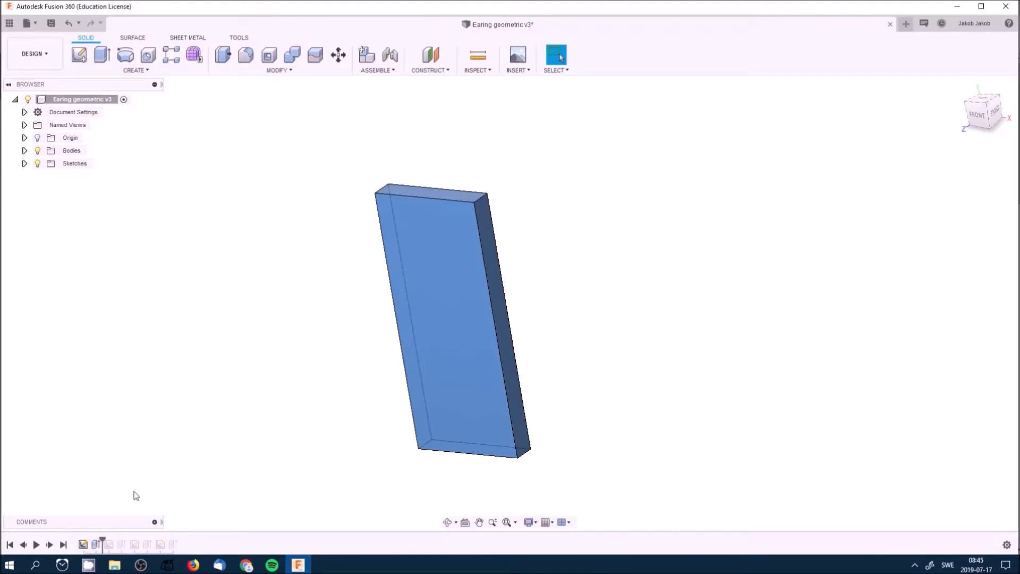
right_click(95, 545)
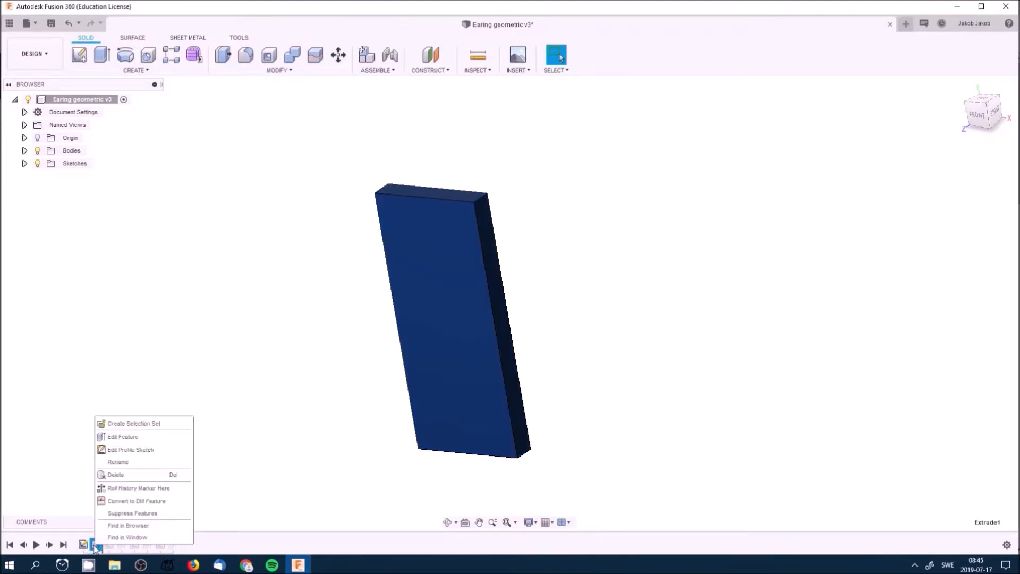
left_click(119, 436)
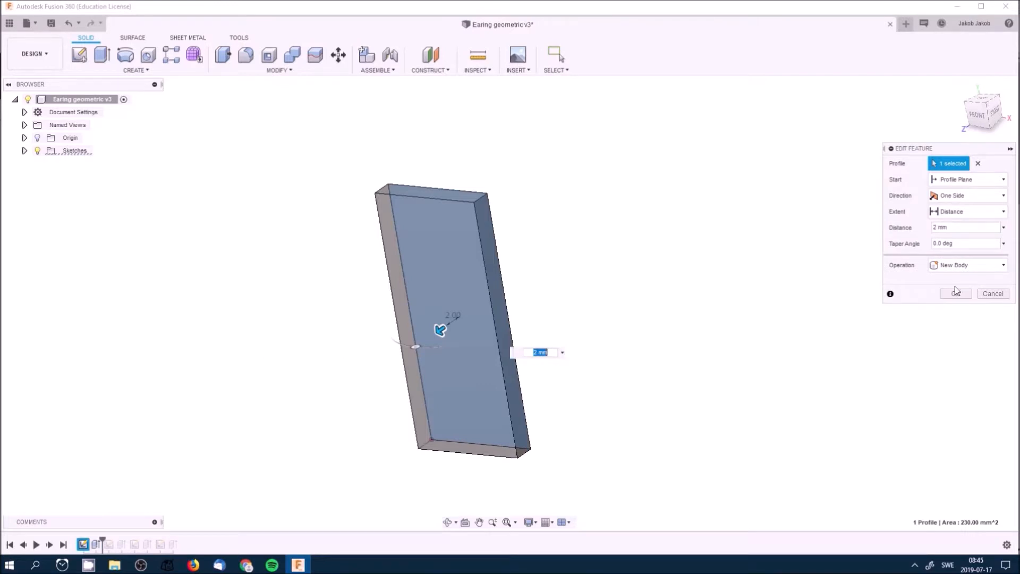
left_click(993, 293)
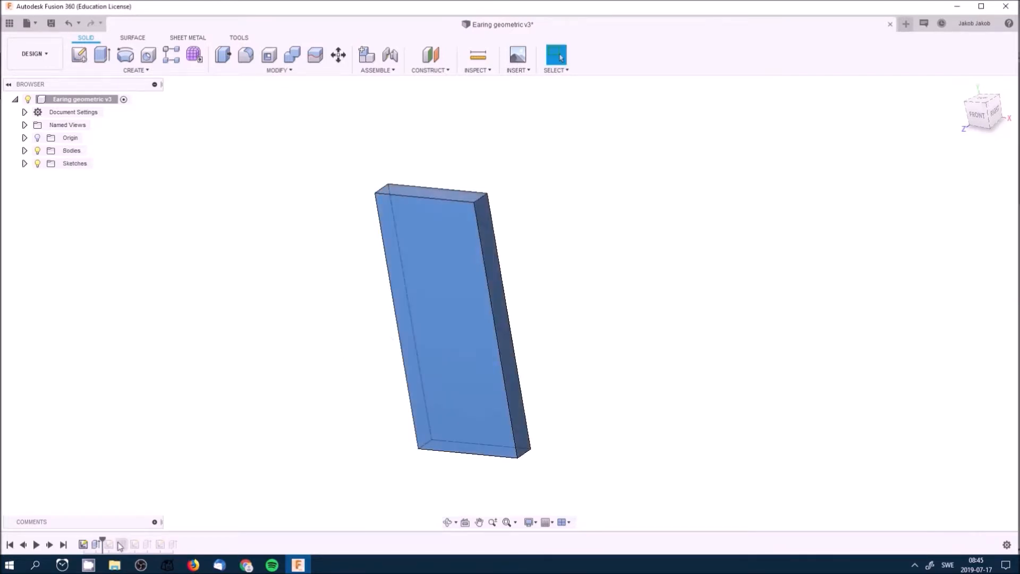
- Advance the history through the front groove and the hanging hole, examining each sketch's cut on the plate
left_click(49, 544)
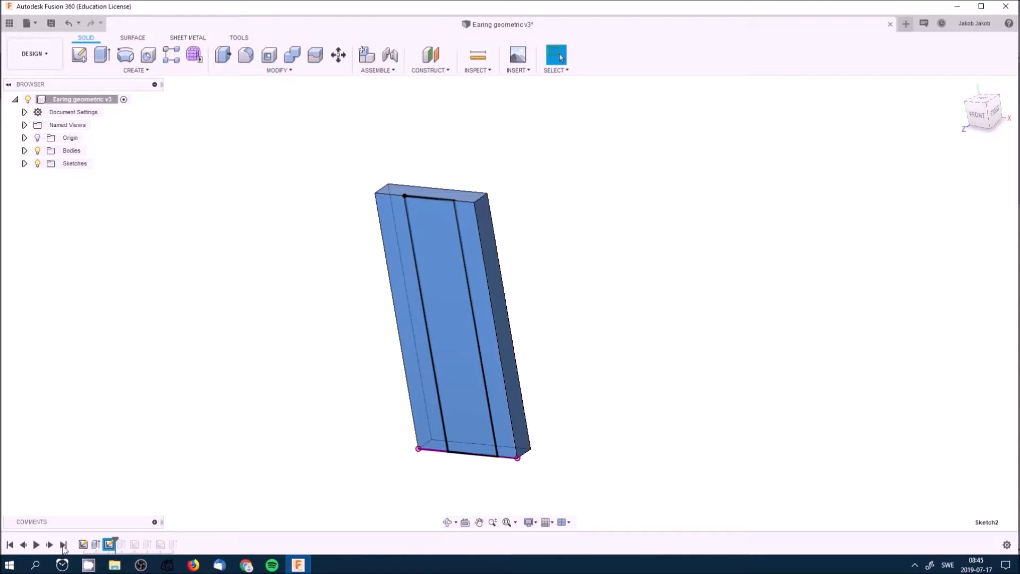
left_click(49, 545)
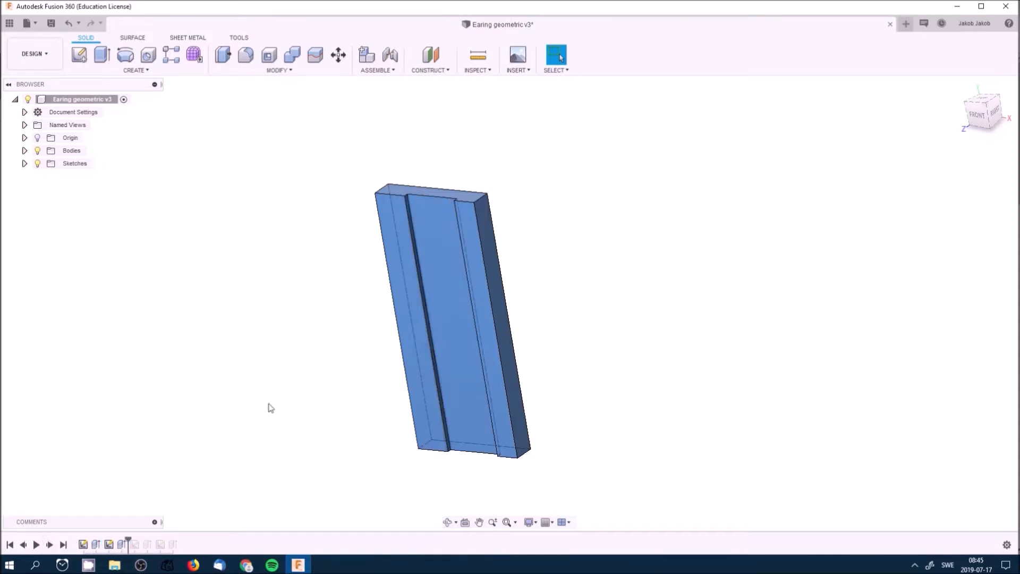
middle_click_drag(305, 382, 297, 339, "shift")
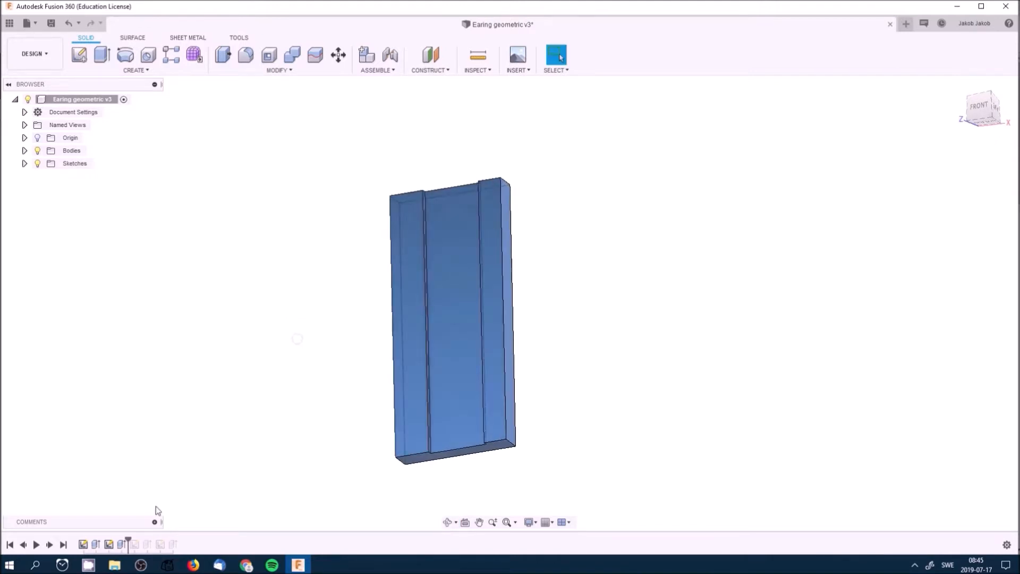
left_click(51, 545)
left_click(50, 545)
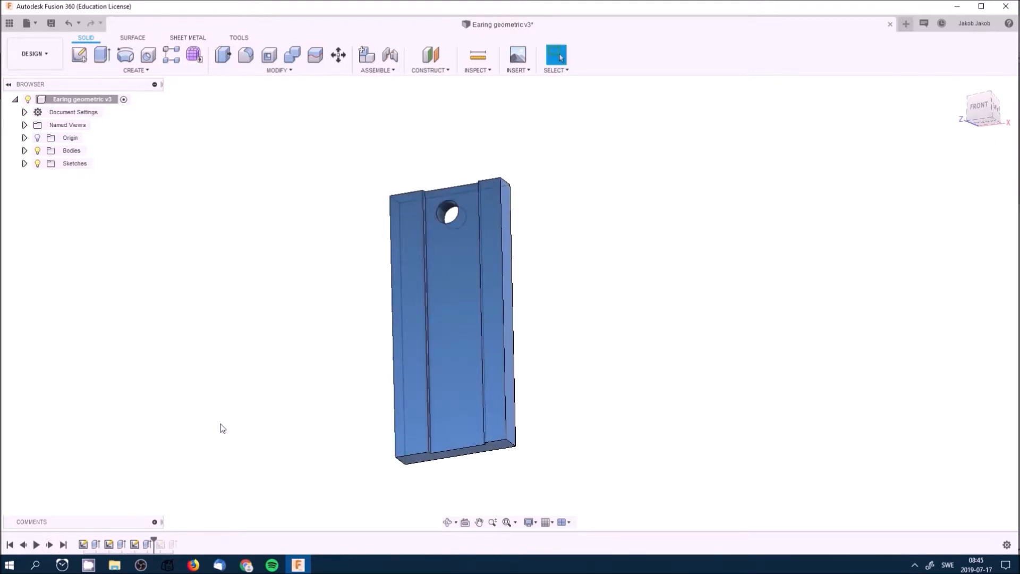
mouse_move(329, 384)
middle_mouse_down("shift")
mouse_move(289, 303)
mouse_move(314, 393)
mouse_move(326, 398)
mouse_move(339, 385)
mouse_move(334, 391)
middle_mouse_up("shift")
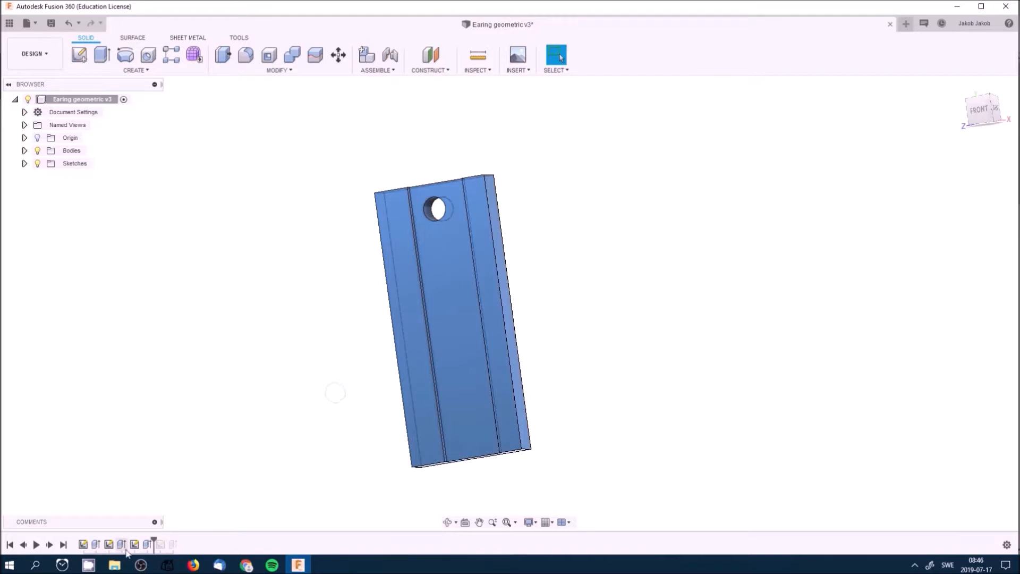
- Advance the history through the back-face sketch and its cut to the end, examining the earring's back and front
left_click(50, 545)
mouse_move(176, 446)
middle_mouse_down("shift")
mouse_move(102, 387)
mouse_move(82, 342)
mouse_move(106, 337)
mouse_move(144, 362)
middle_mouse_up("shift")
left_click(161, 547)
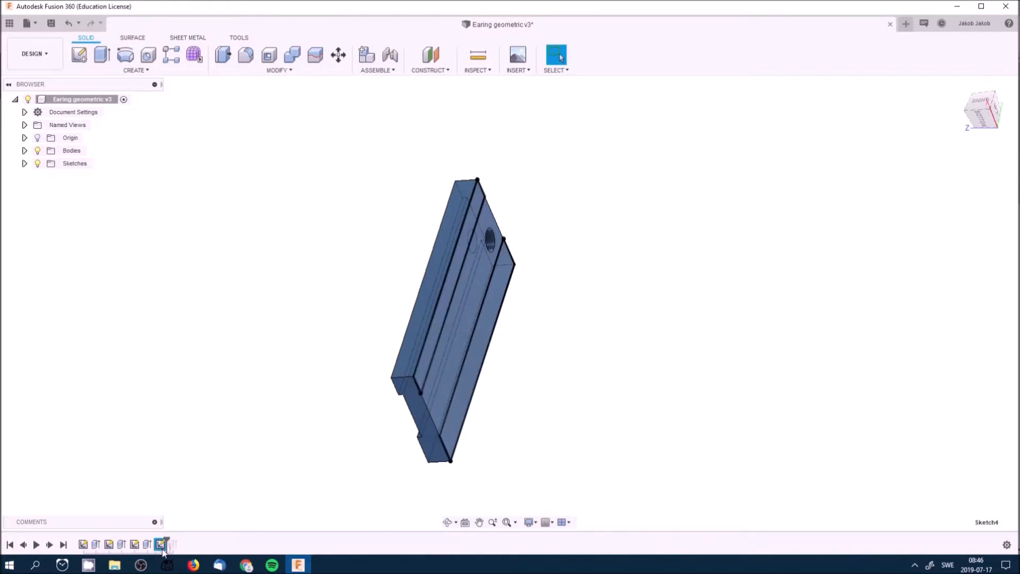
middle_click_drag(295, 298, 273, 342, "shift")
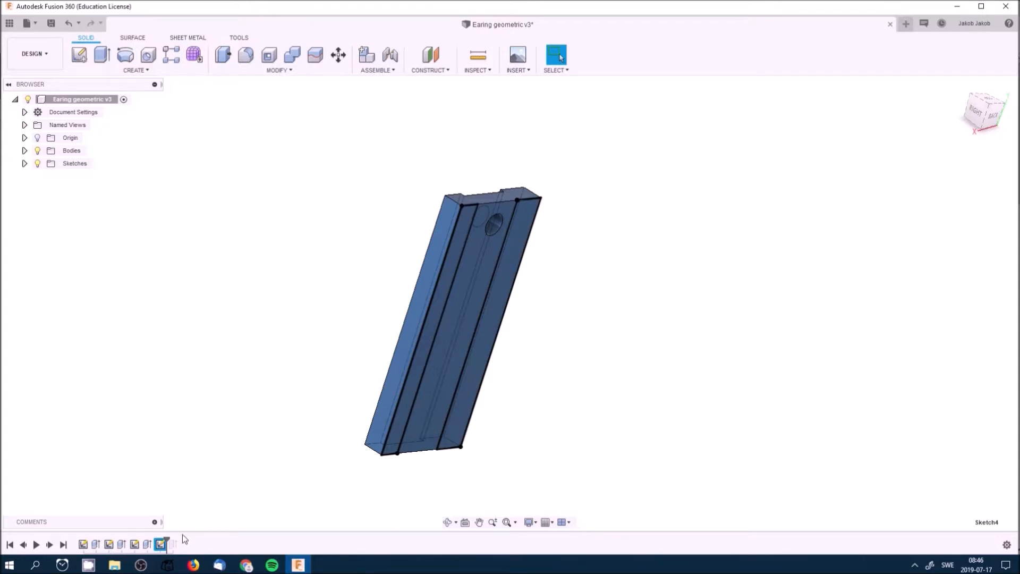
left_click(49, 544)
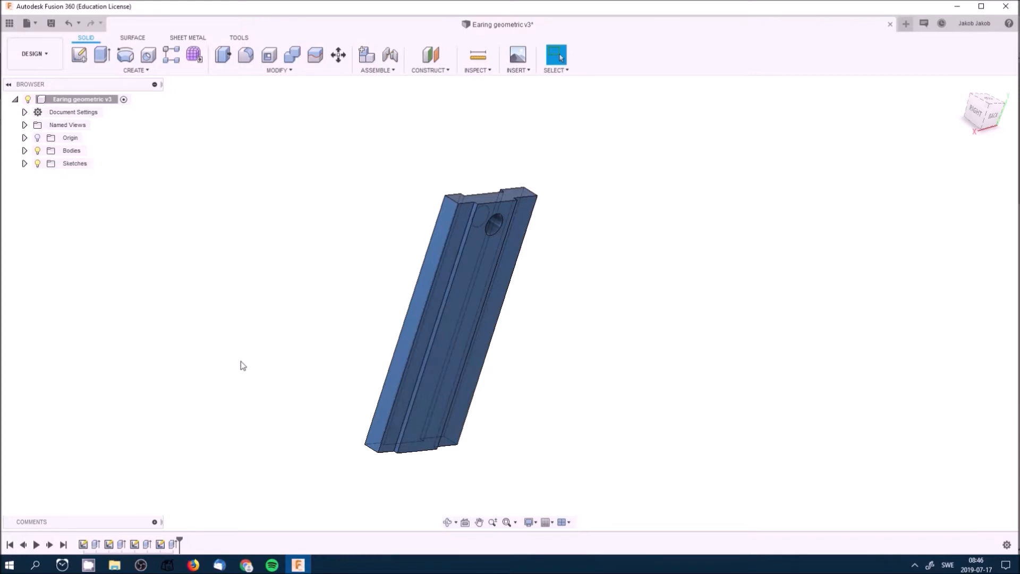
middle_click_drag(344, 257, 468, 219, "shift")
left_click(558, 56)
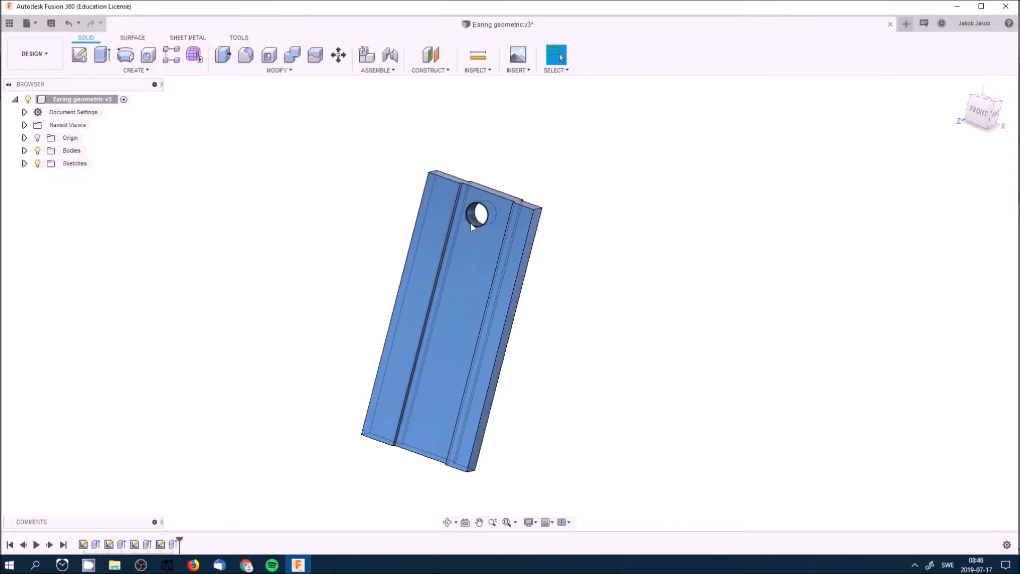
- Open the front groove's sketch from the design history to examine its profile, and finish the sketch
left_click(109, 545)
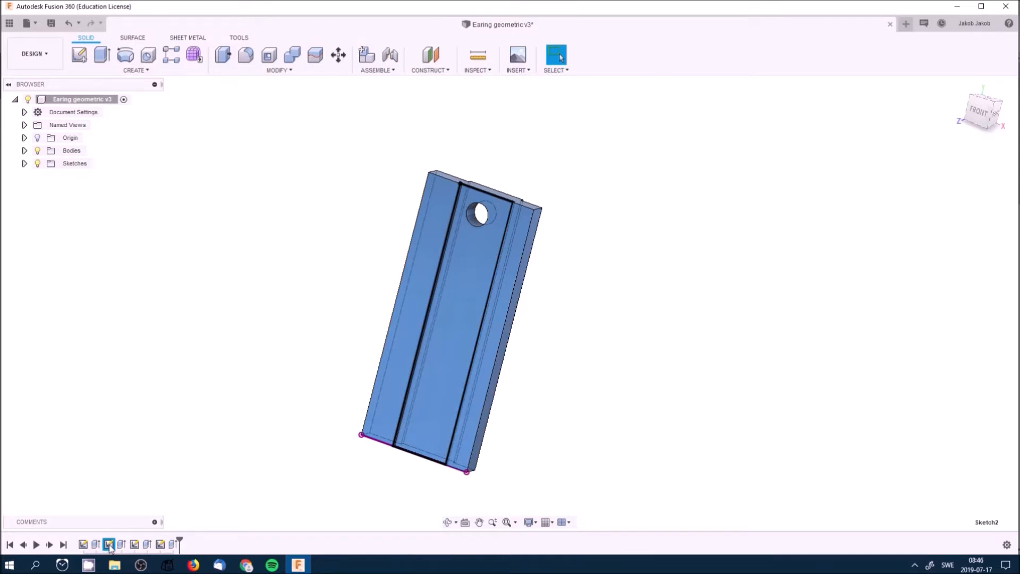
right_click(110, 546)
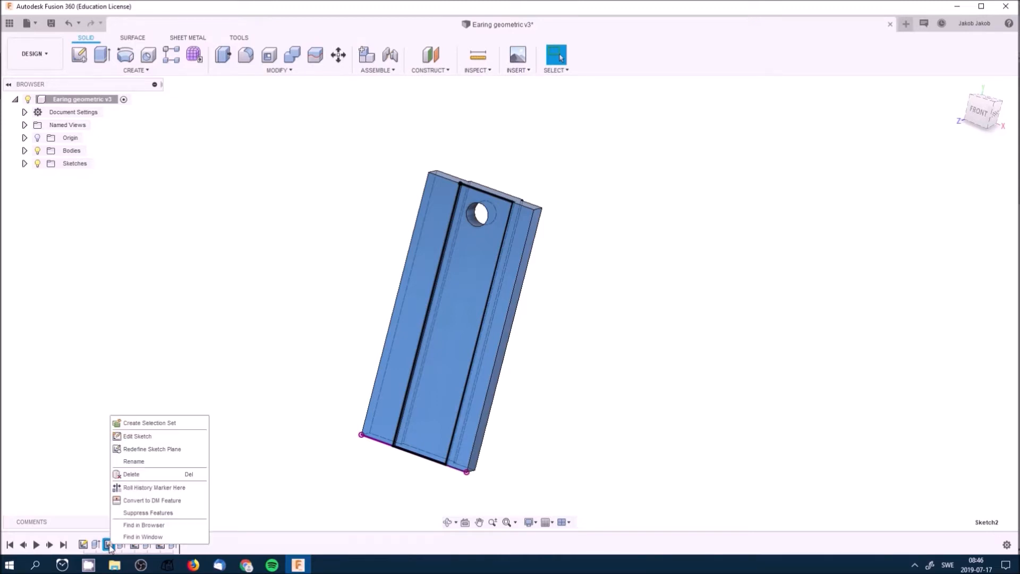
left_click(151, 440)
left_click(987, 369)
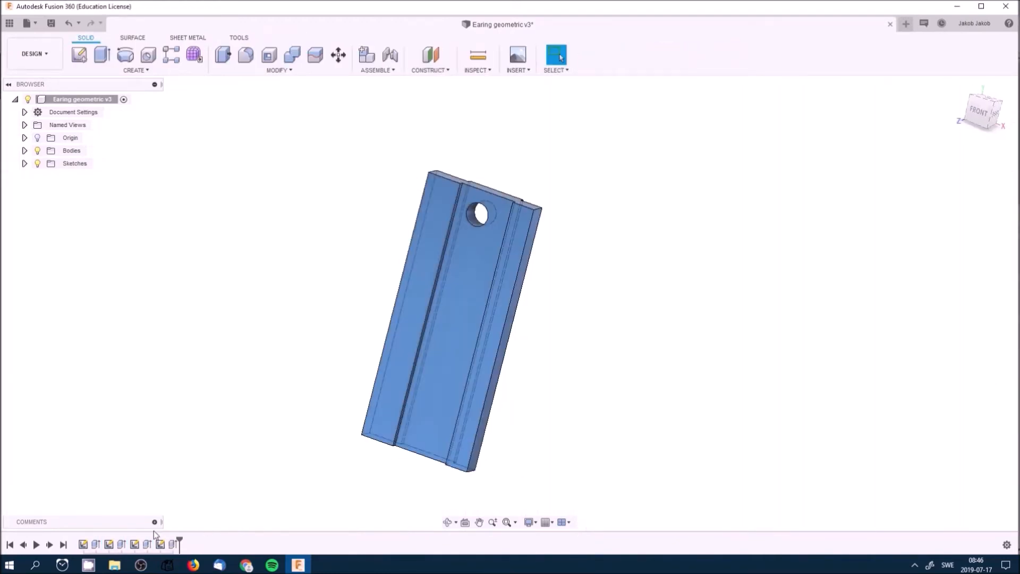
- Open the hanging hole's sketch from the design history to examine the circle's size and placement, and finish the sketch
left_click(136, 545)
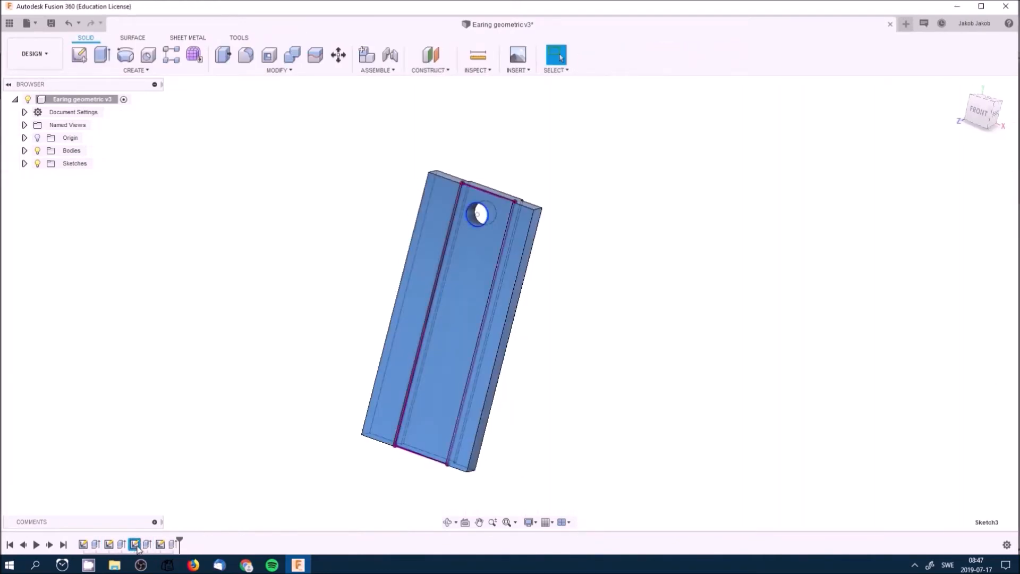
right_click(135, 545)
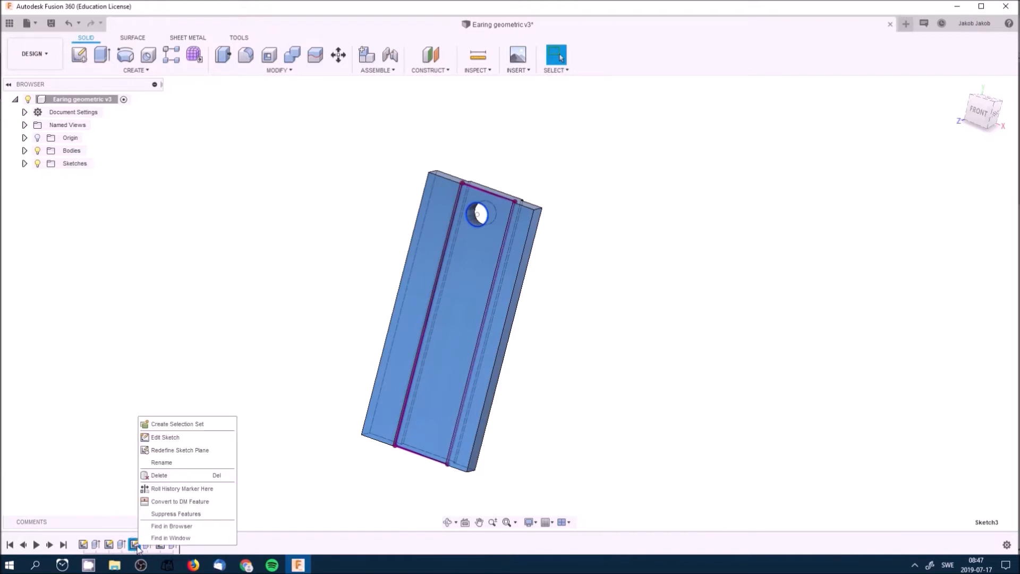
left_click(168, 437)
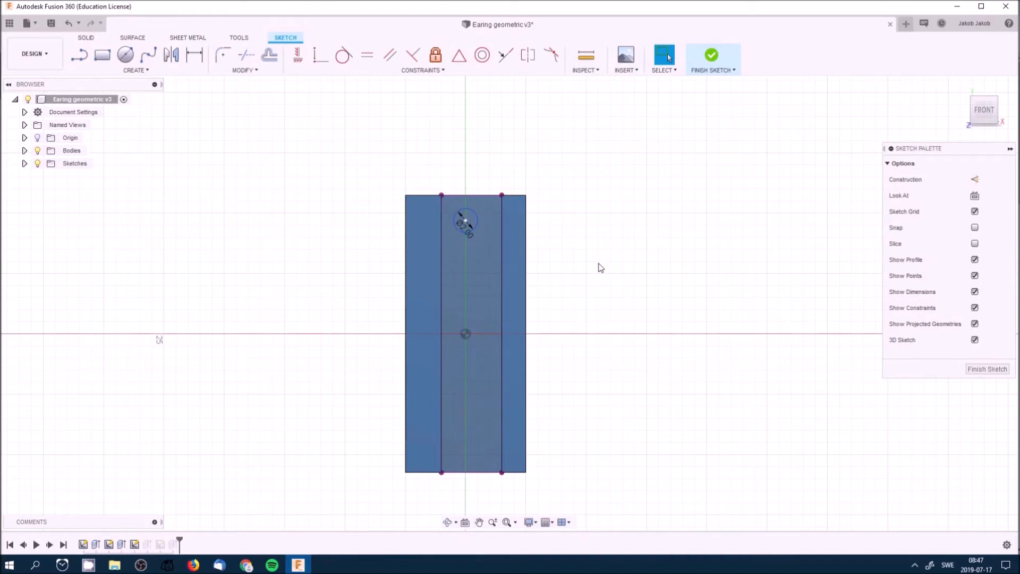
left_click(984, 367)
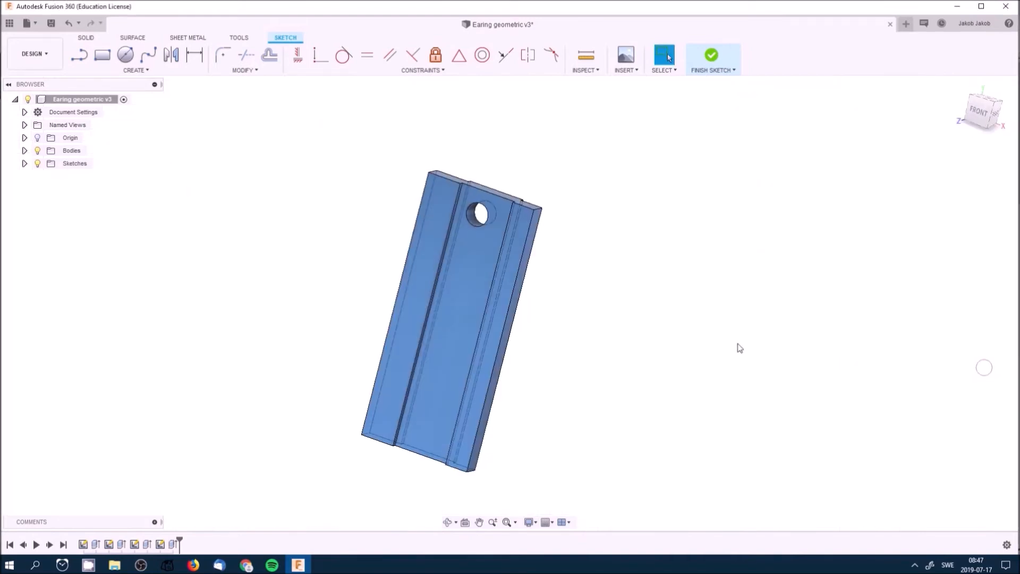